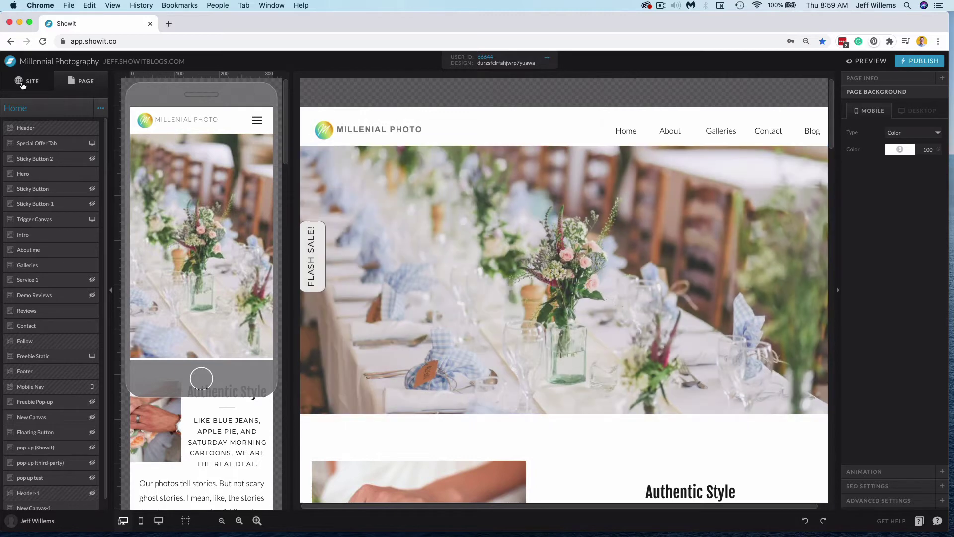
- Show the Millenial Photography site's Pages, Blog Templates and Site Canvases overview
click(22, 85)
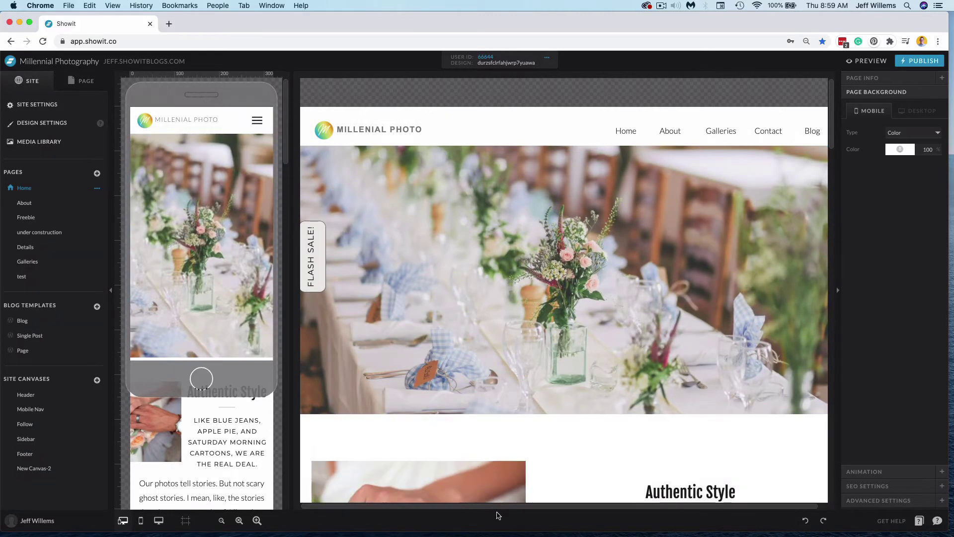
scroll(647, 466, right, 2)
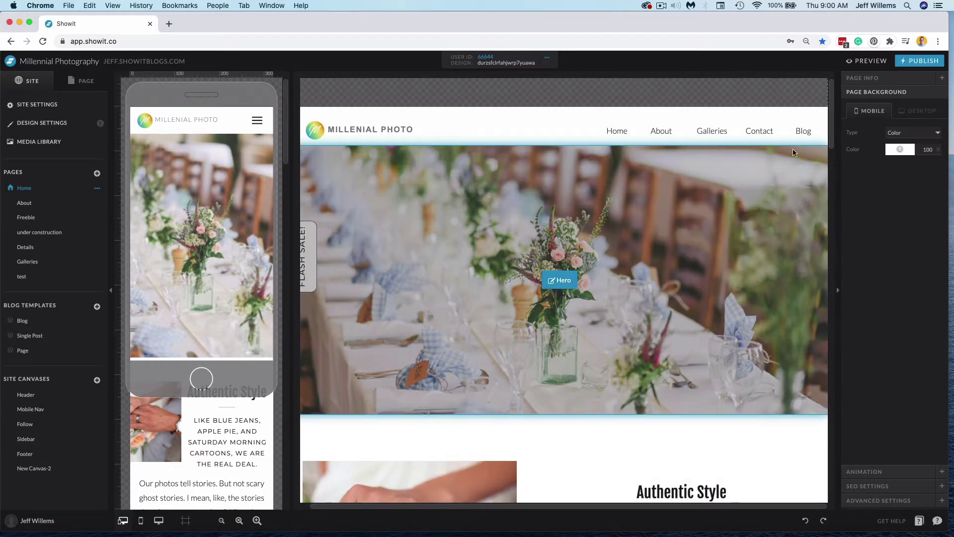
- In the Header canvas, hide the Blog menu link on desktop
mouse_move(805, 133)
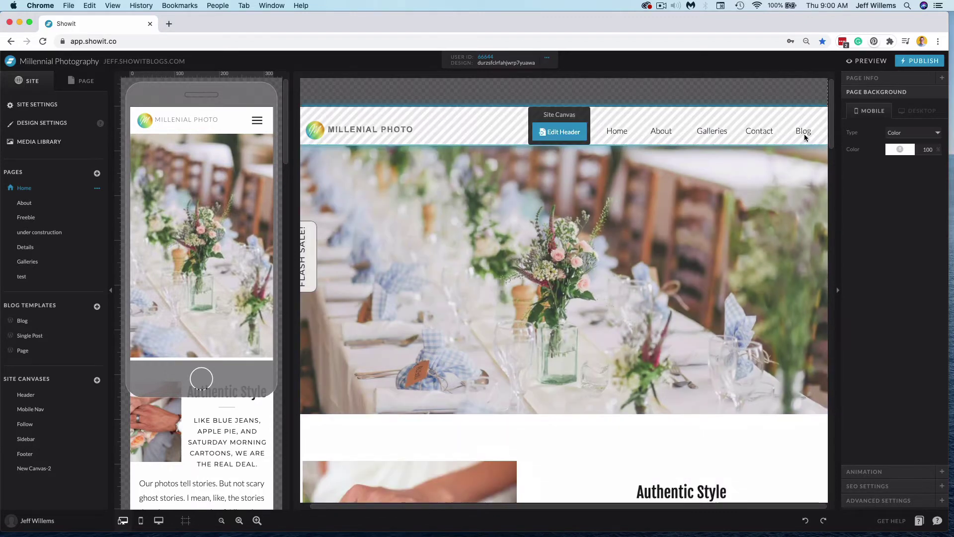
click(564, 134)
click(811, 131)
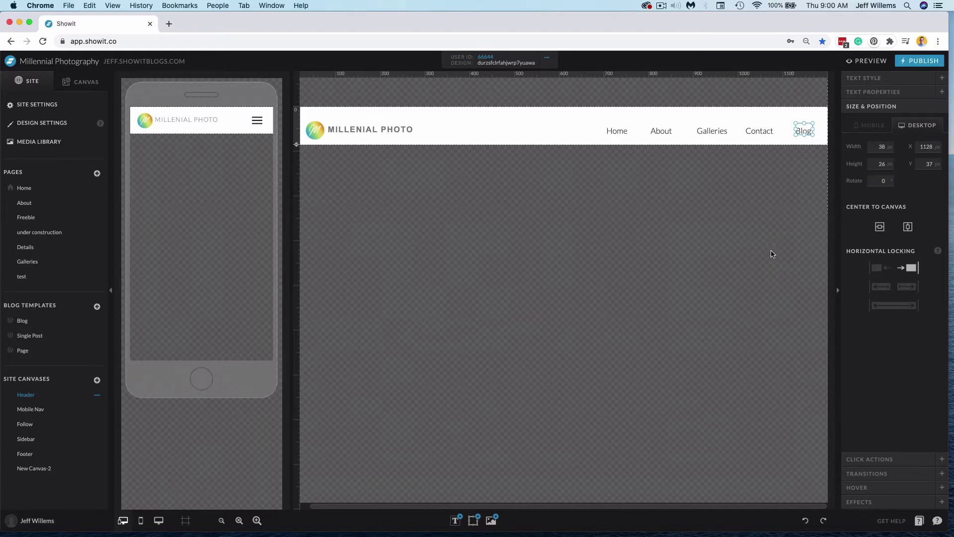
click(70, 89)
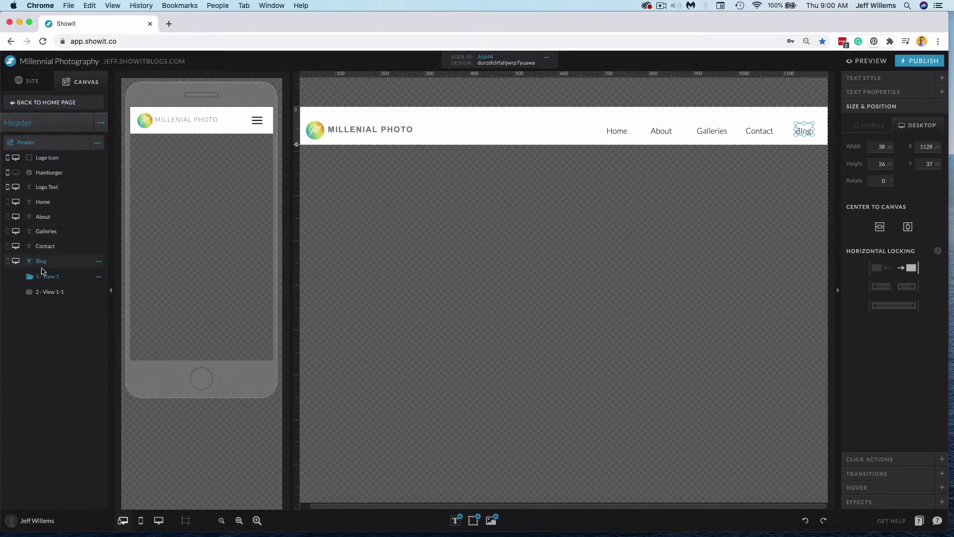
click(15, 261)
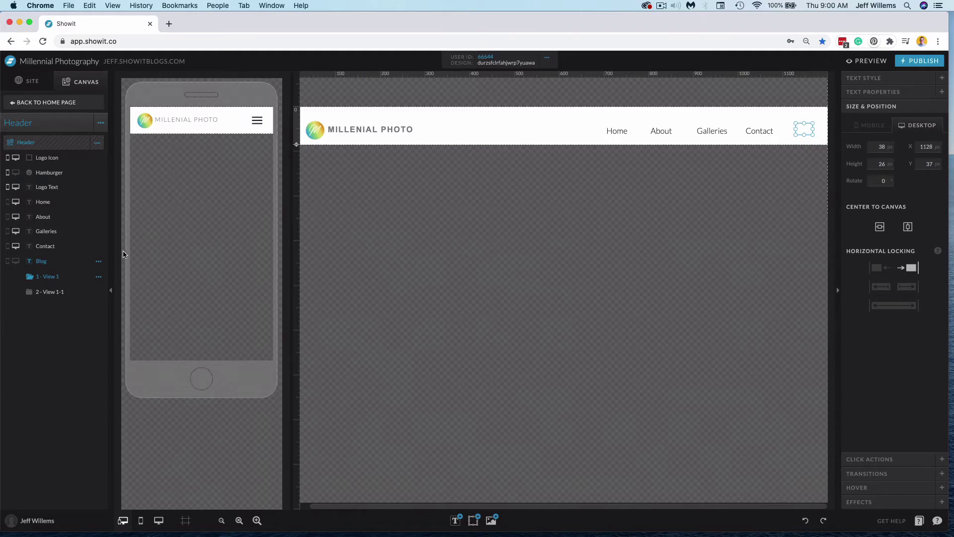
- Open the empty test page and add a blank canvas to it
click(69, 110)
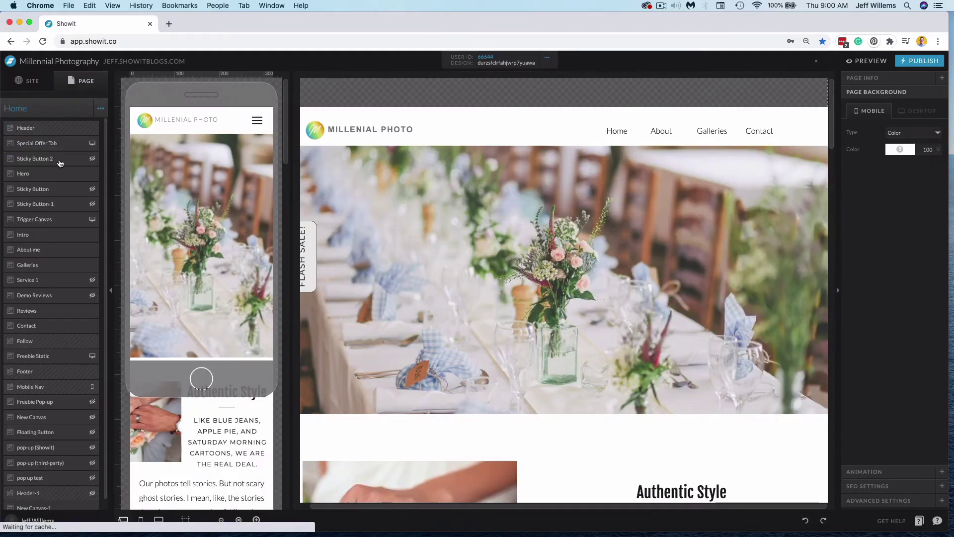
click(30, 81)
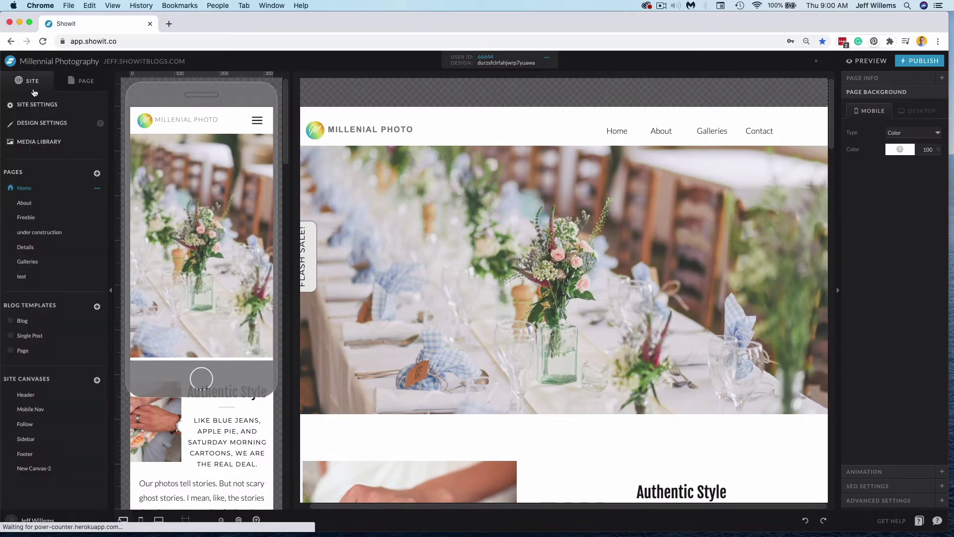
click(73, 278)
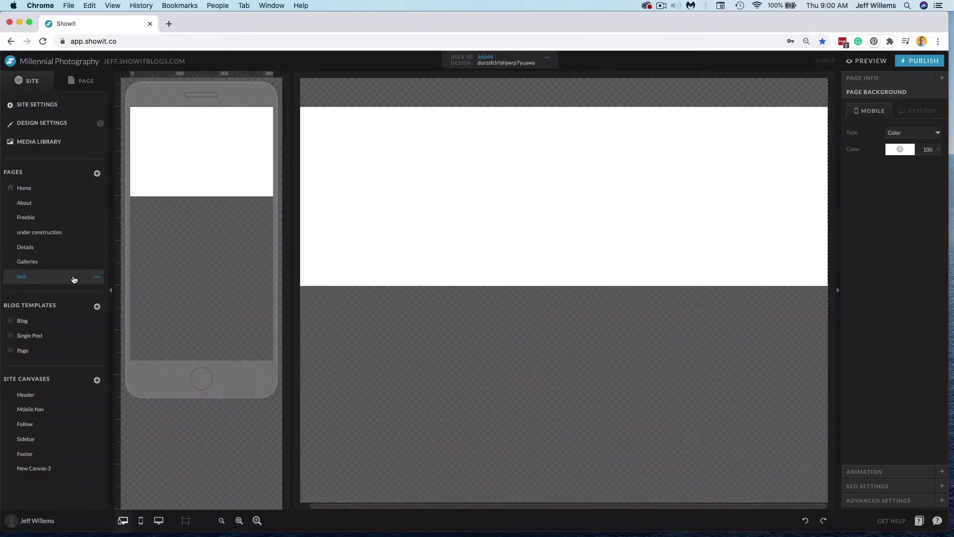
click(528, 228)
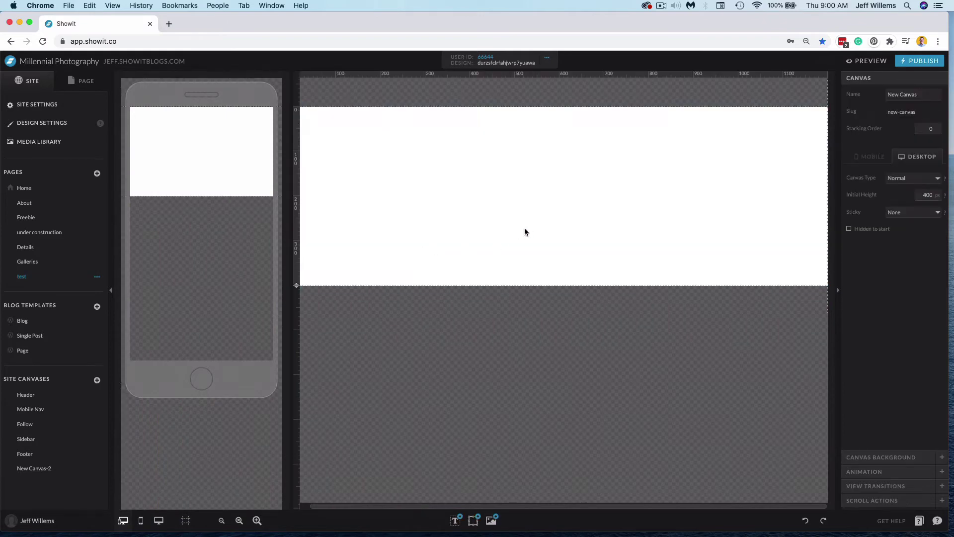
- Add a Title text box reading 'Coming soon', widened to one line and moved left
mouse_move(455, 520)
click(447, 469)
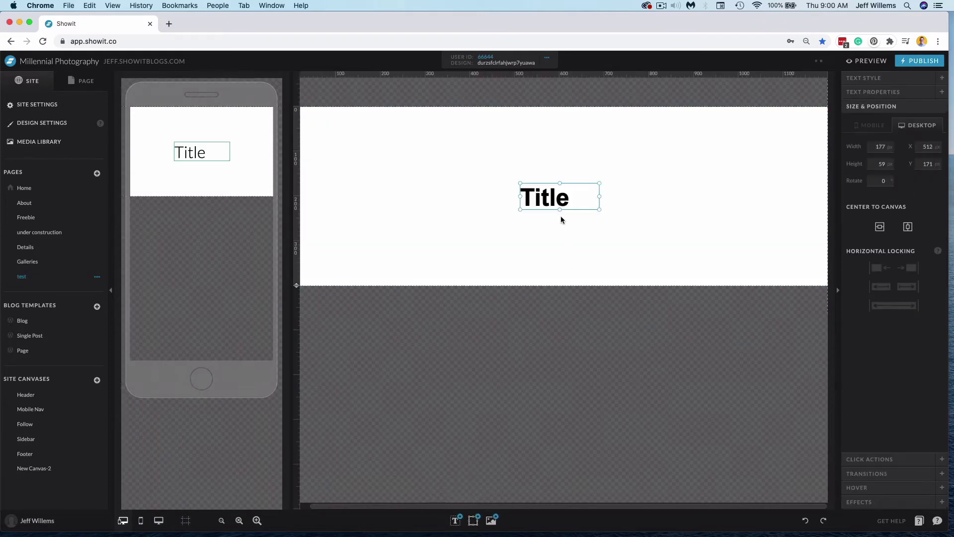
double_click(557, 201)
text(Coming soon)
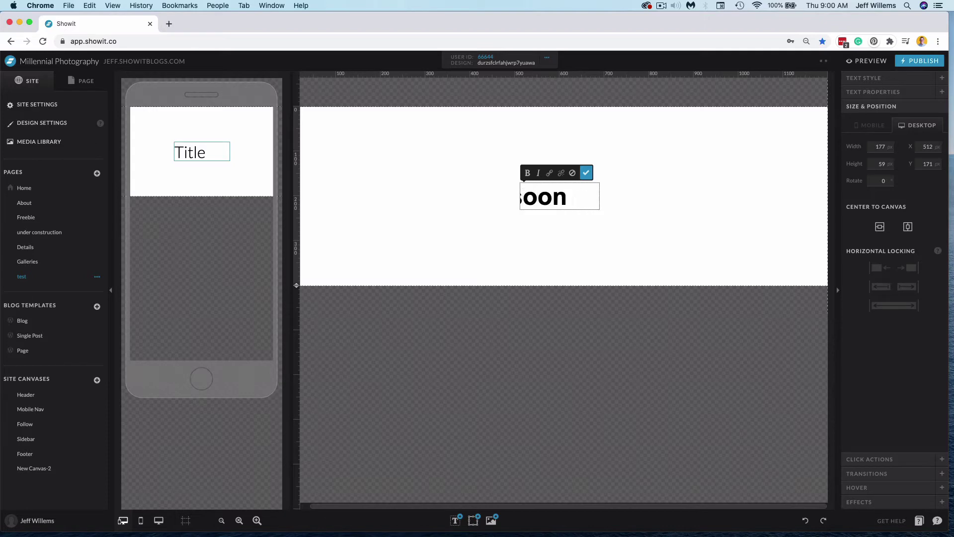
click(586, 257)
drag(656, 215, 675, 217)
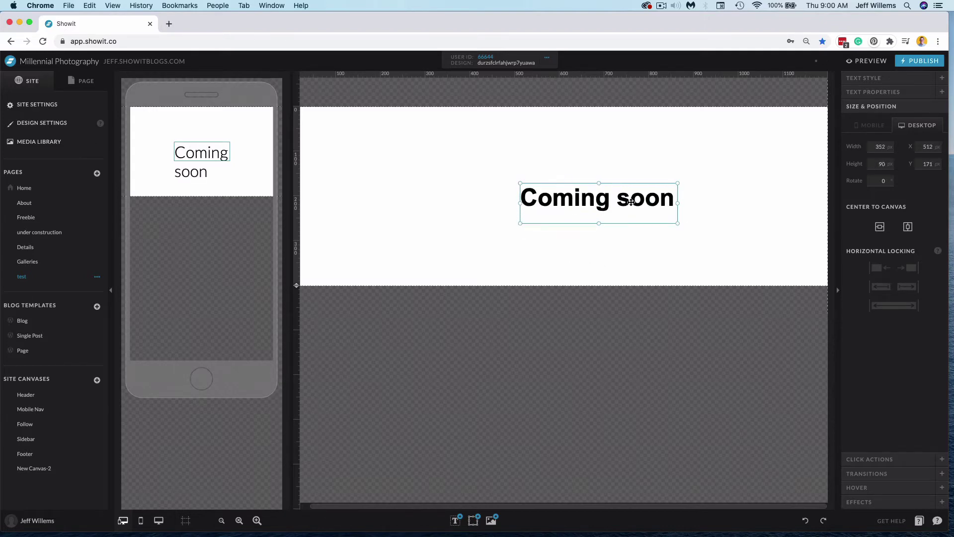
drag(597, 202, 467, 201)
click(628, 219)
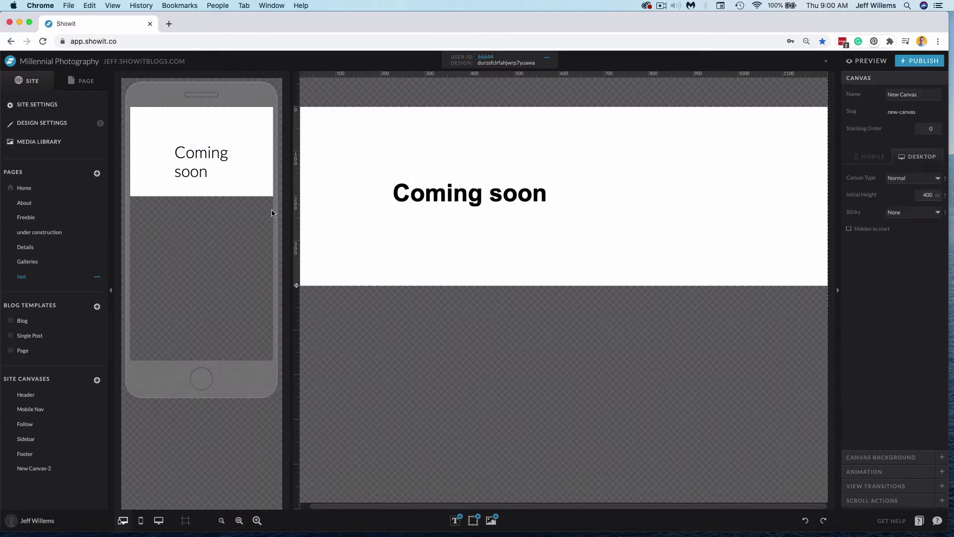
- Make the Blog link visible again on desktop in the Home page's header
click(67, 188)
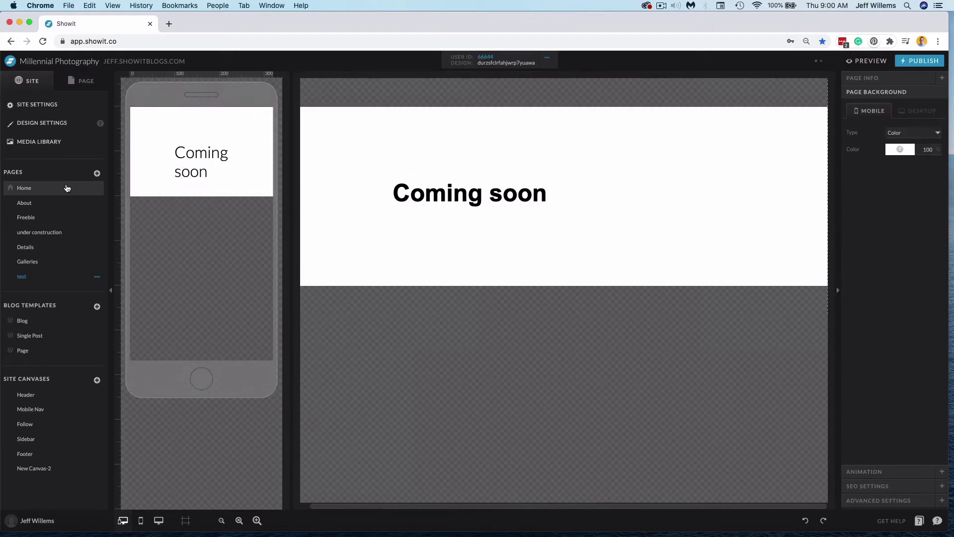
click(577, 136)
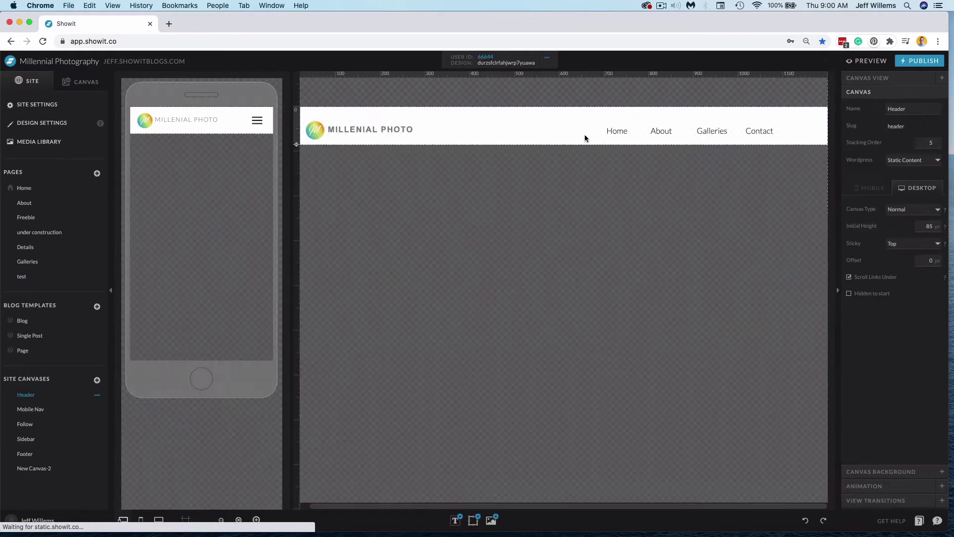
click(16, 261)
- Briefly link Blog to the test page, then set its target back to the Blog page
click(811, 132)
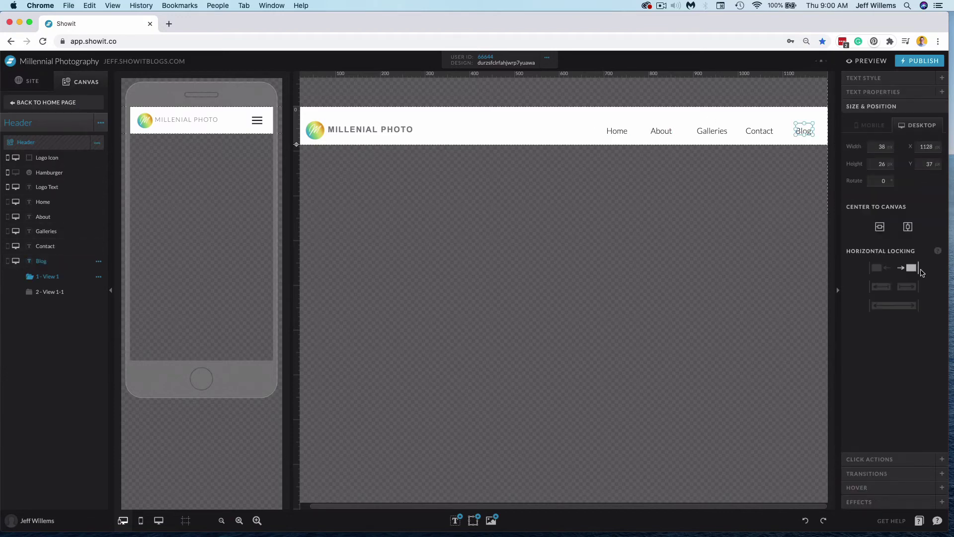
click(879, 460)
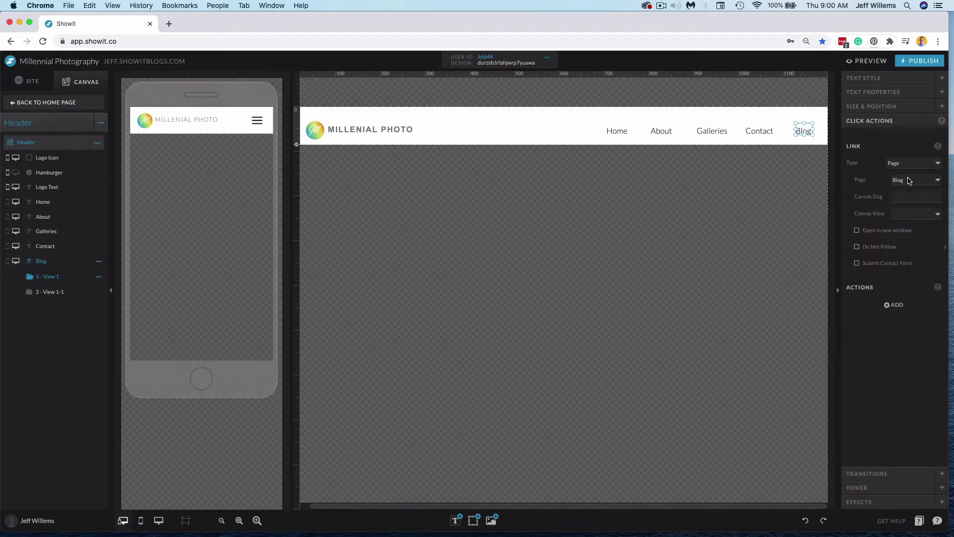
click(913, 182)
click(921, 164)
click(928, 184)
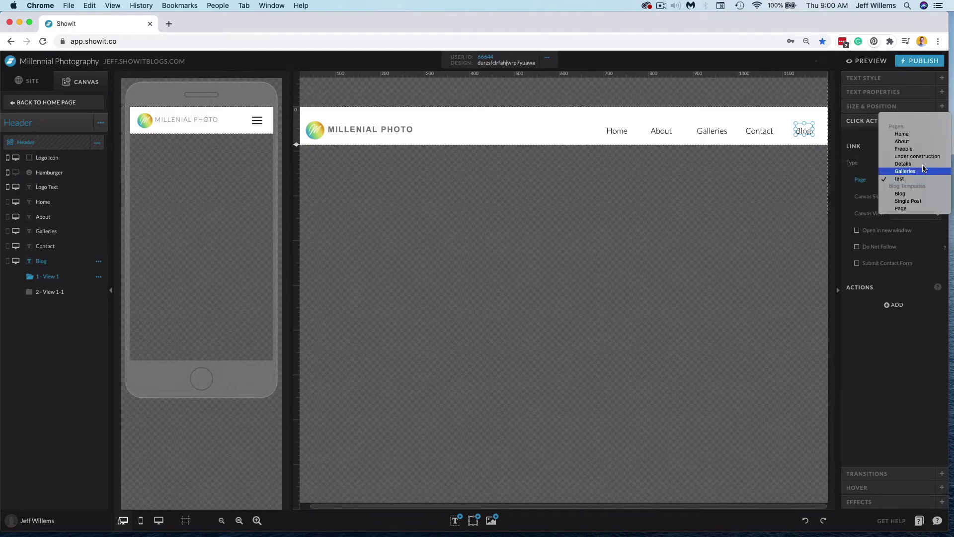
click(928, 192)
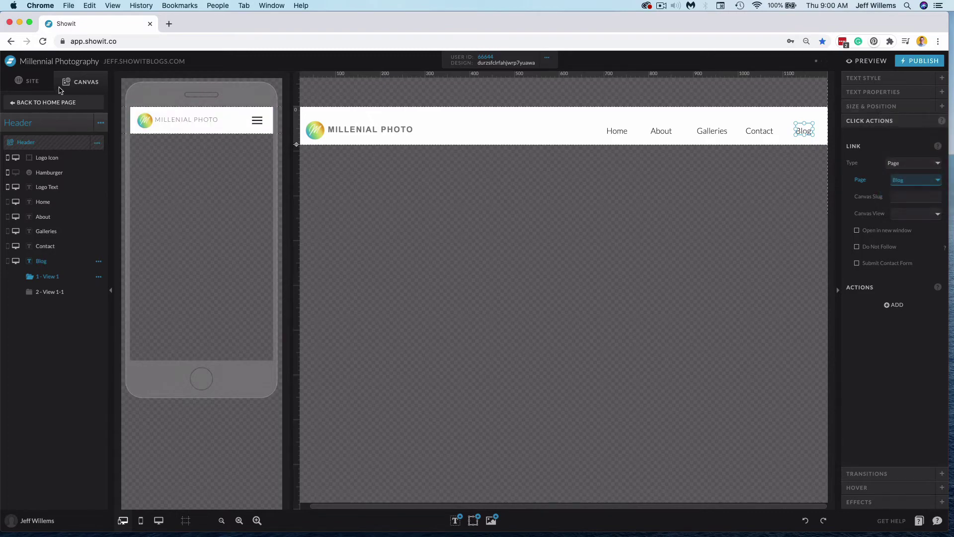
click(41, 102)
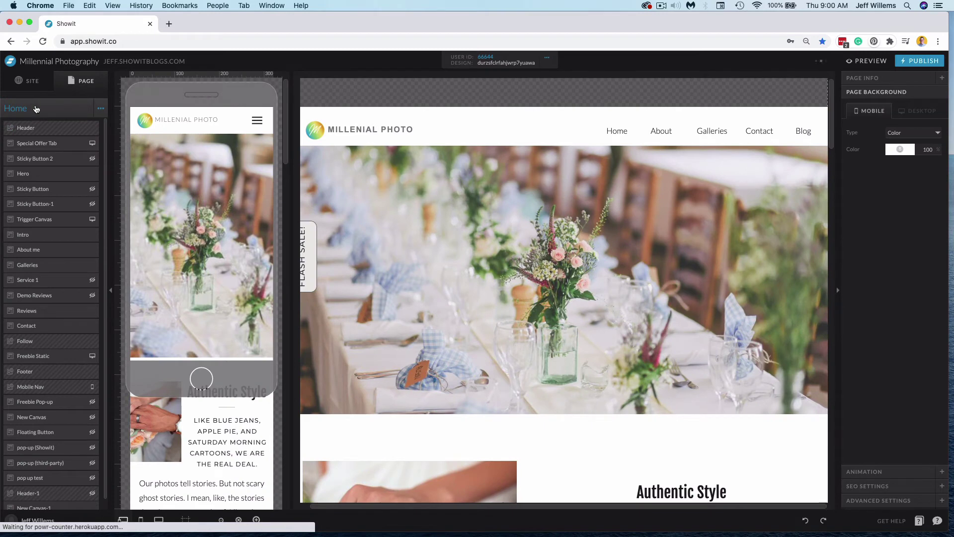
- Open the 'test' page from the site's Pages list
click(28, 80)
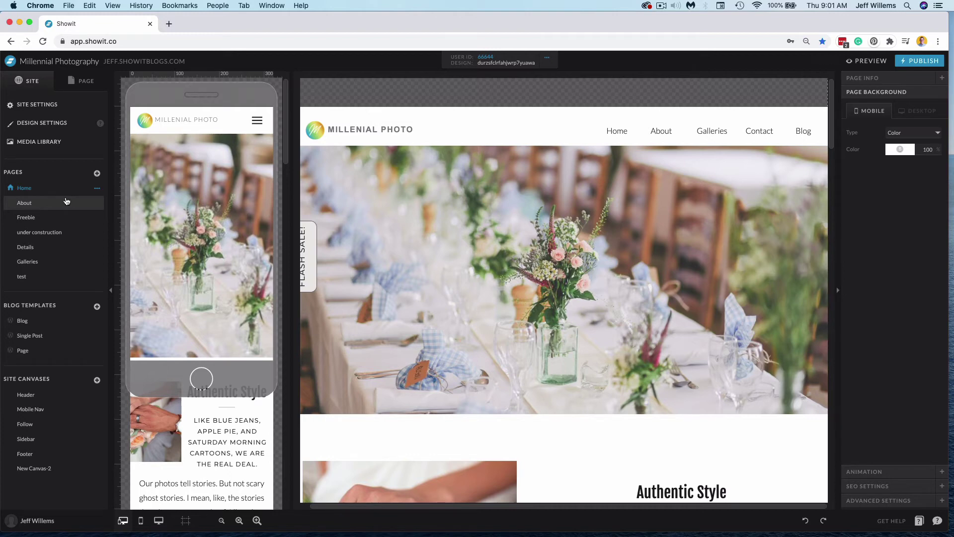
click(64, 277)
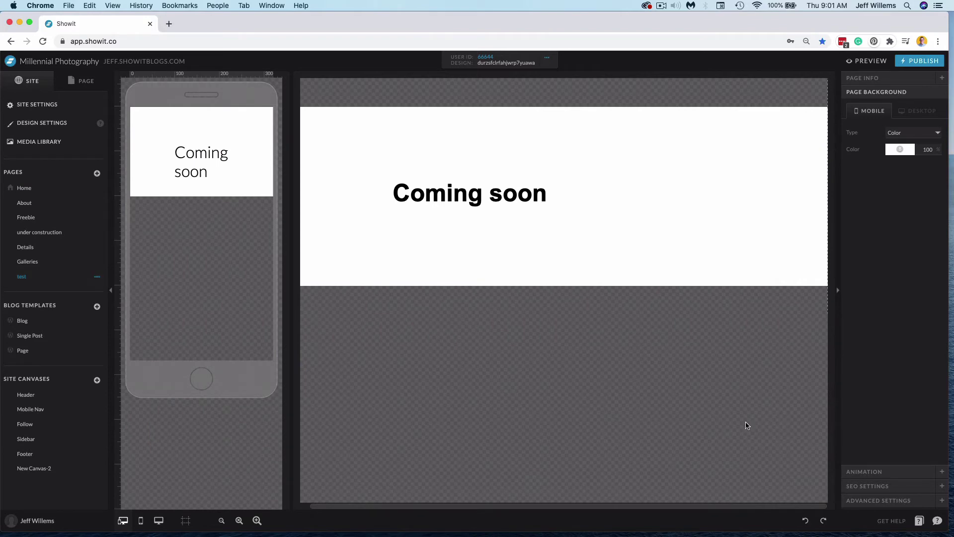
- Check 'Ask Google to ignore this page' in the test page's Advanced Settings
click(889, 503)
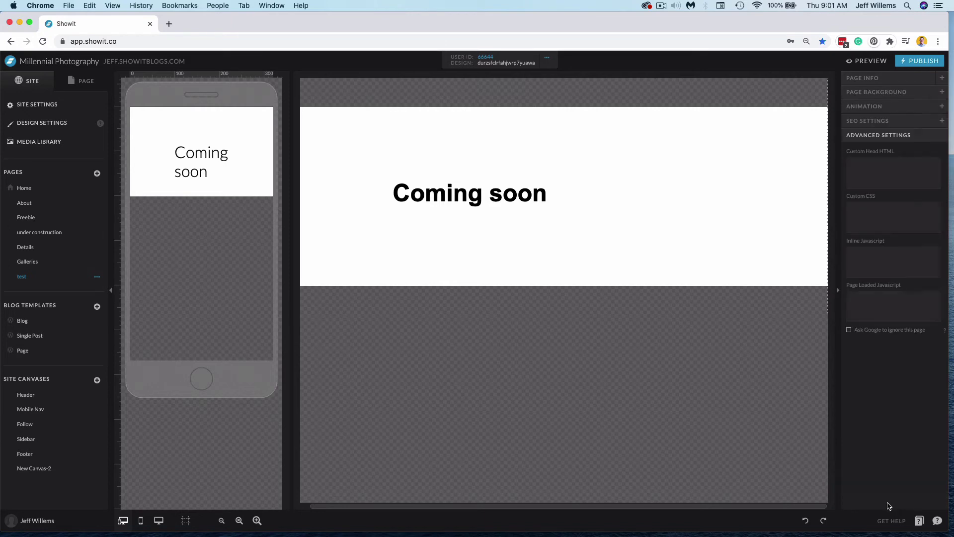
click(849, 330)
- Uncheck 'Ask Google to ignore this page' on the test page
click(848, 331)
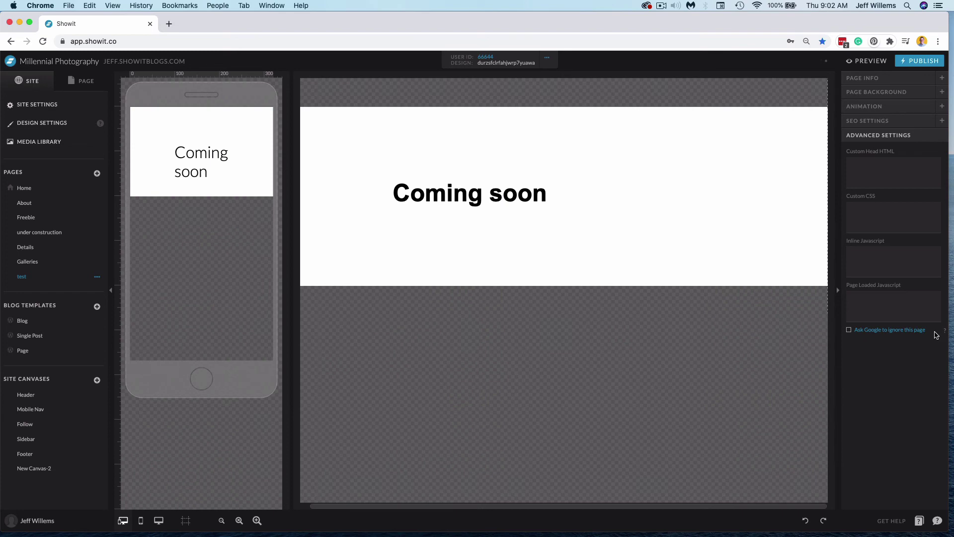